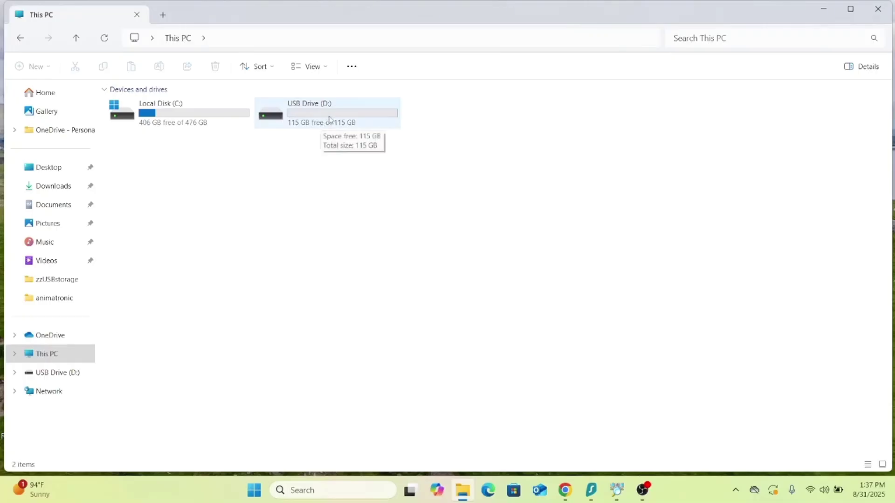
- Create a new text document named secret on USB Drive (D:)
double_click(329, 118)
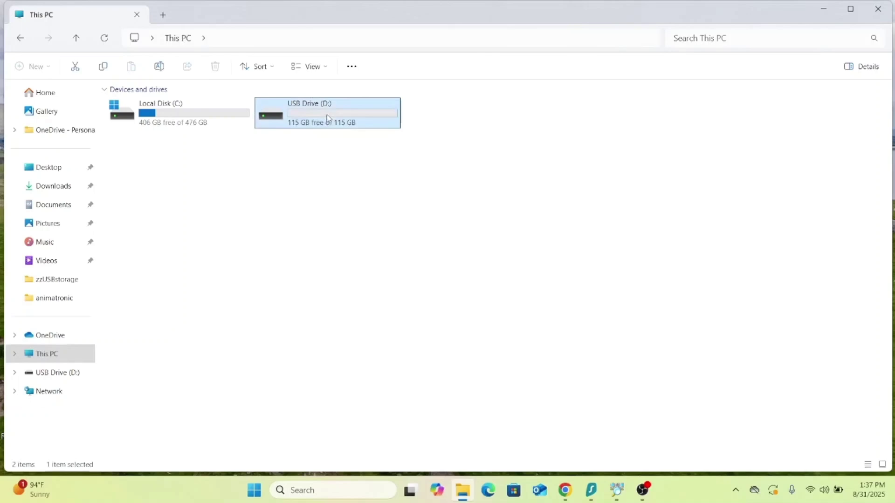
right_click(283, 196)
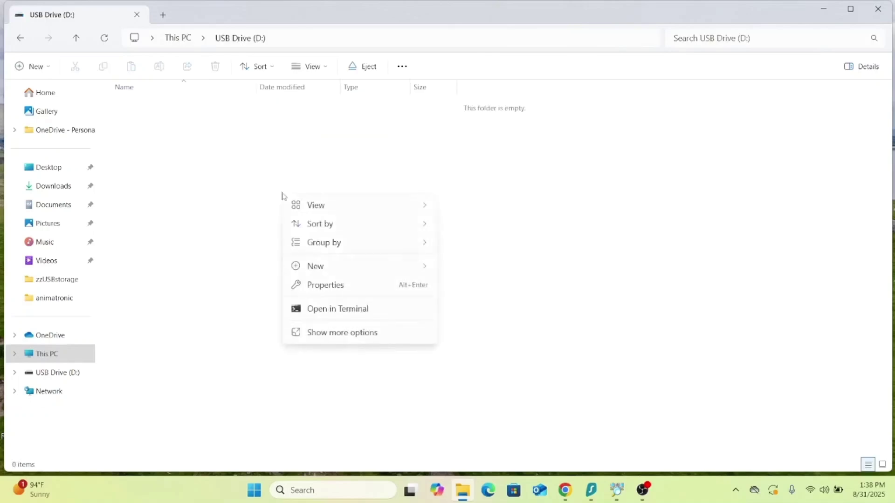
mouse_move(325, 271)
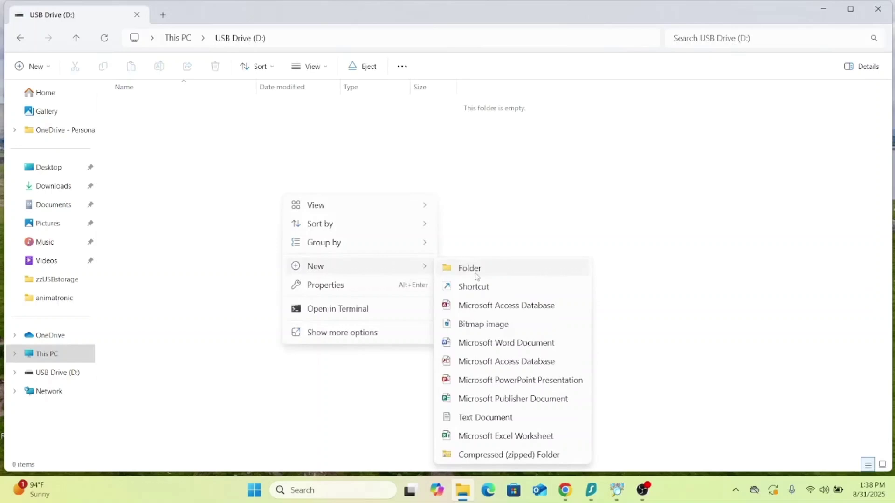
click(487, 418)
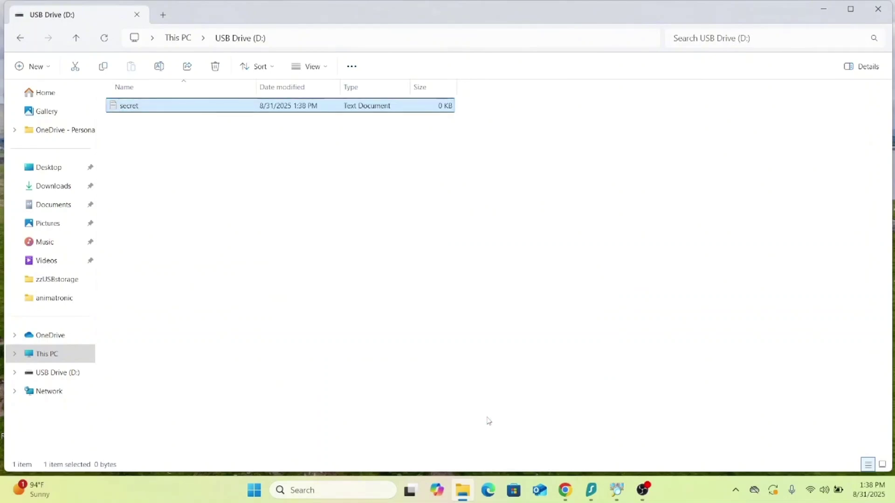
- Open secret in Notepad, write the BTC key line, and close Notepad
key(Return)
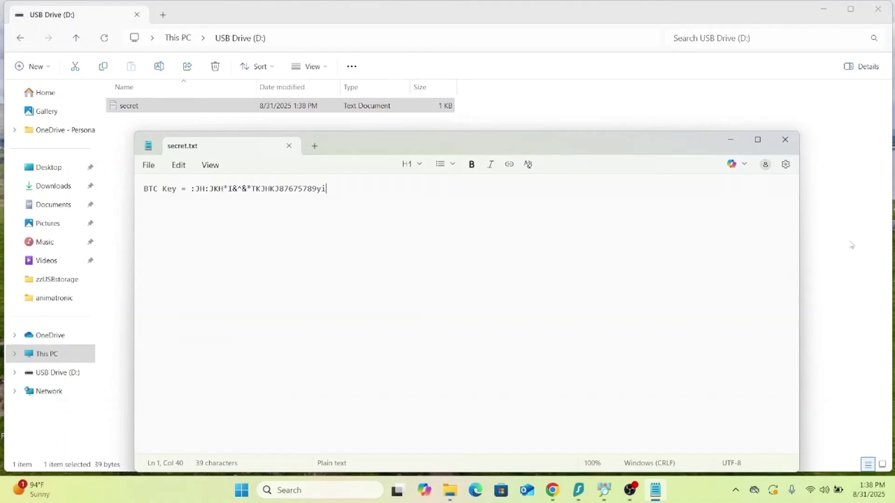
click(792, 146)
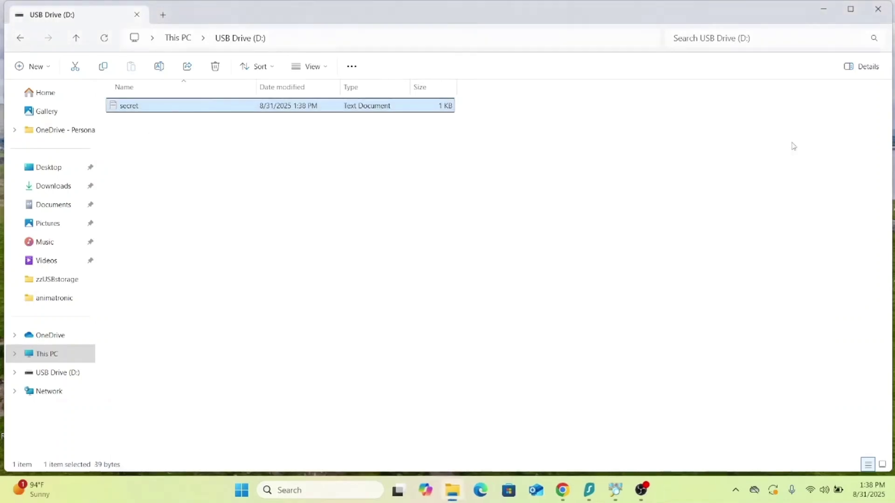
click(357, 281)
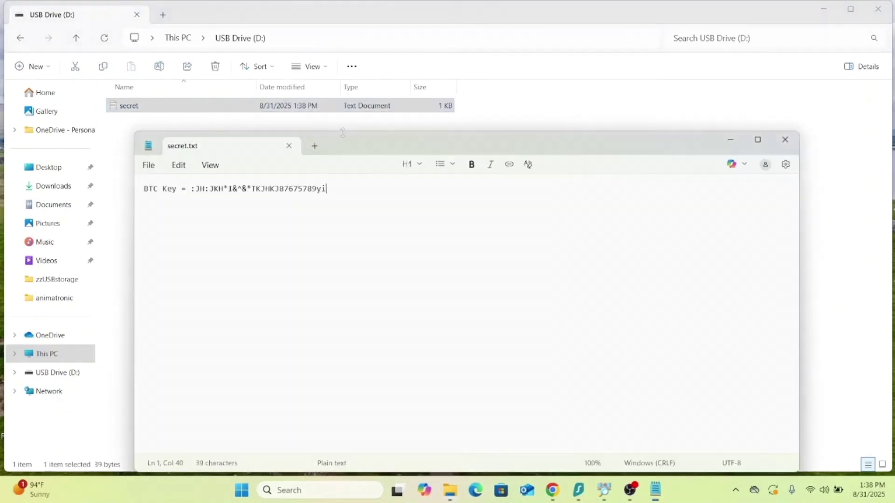
click(791, 148)
- Permanently delete the secret file from USB Drive (D:) with Shift+Delete
click(370, 160)
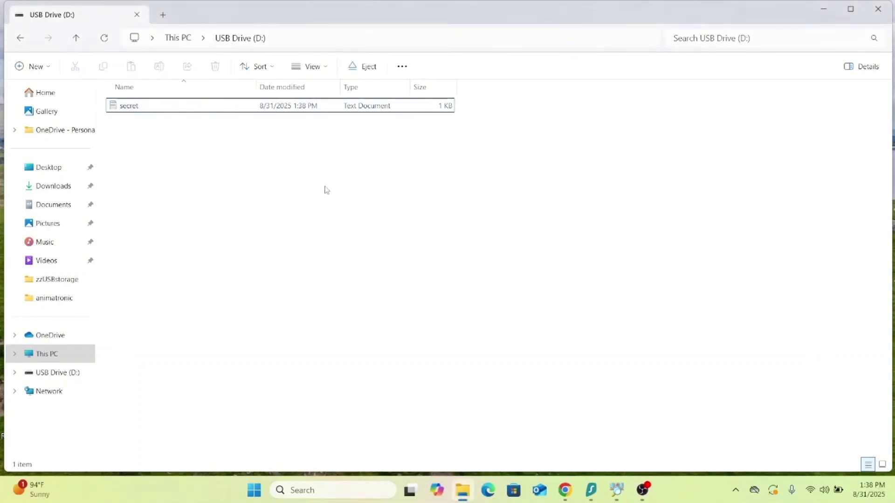
drag(326, 189, 144, 109)
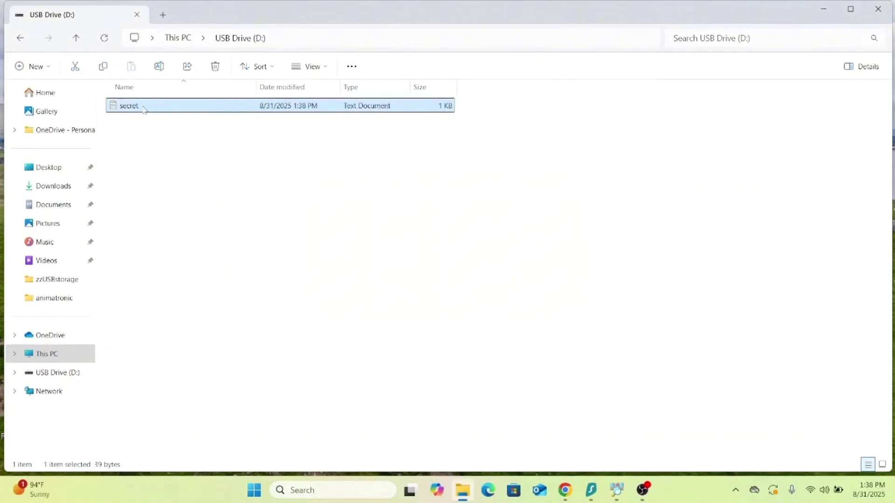
key(Delete)
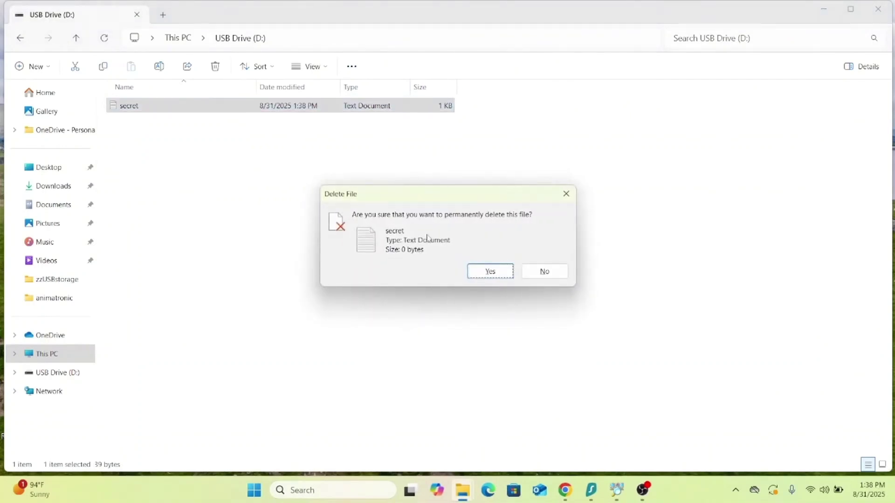
click(490, 272)
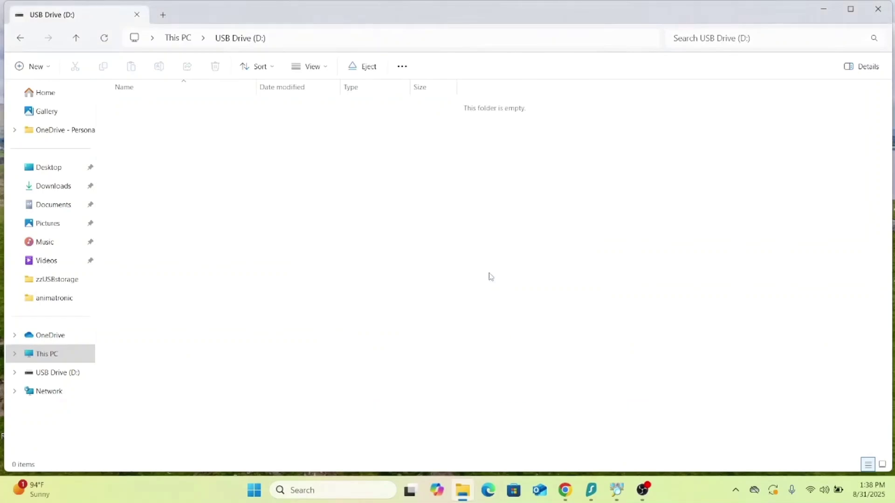
- Close File Explorer and confirm the Recycle Bin is empty
click(879, 10)
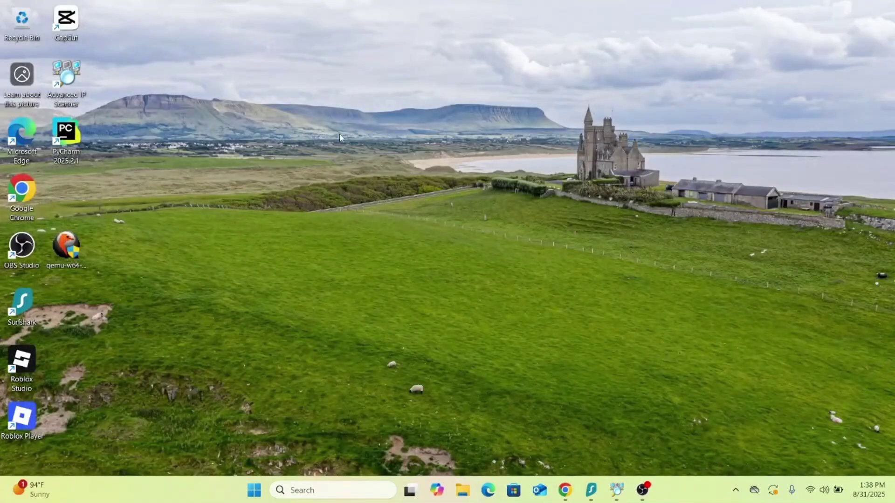
double_click(29, 32)
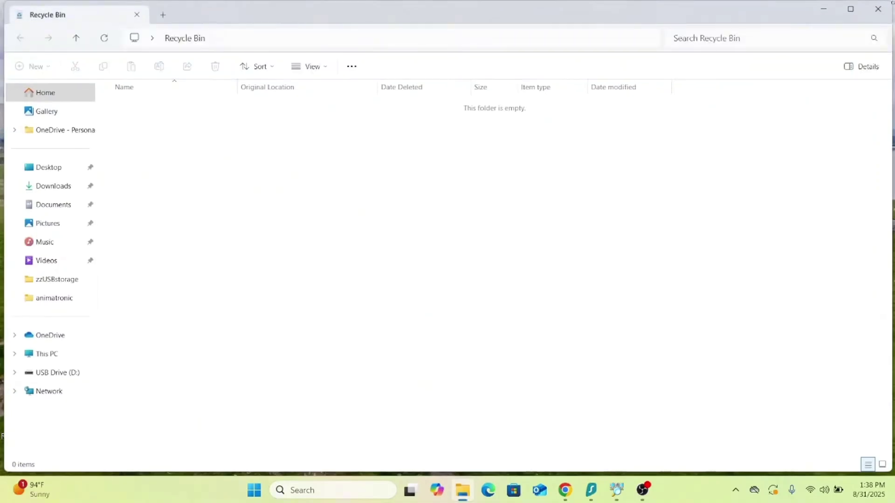
click(877, 11)
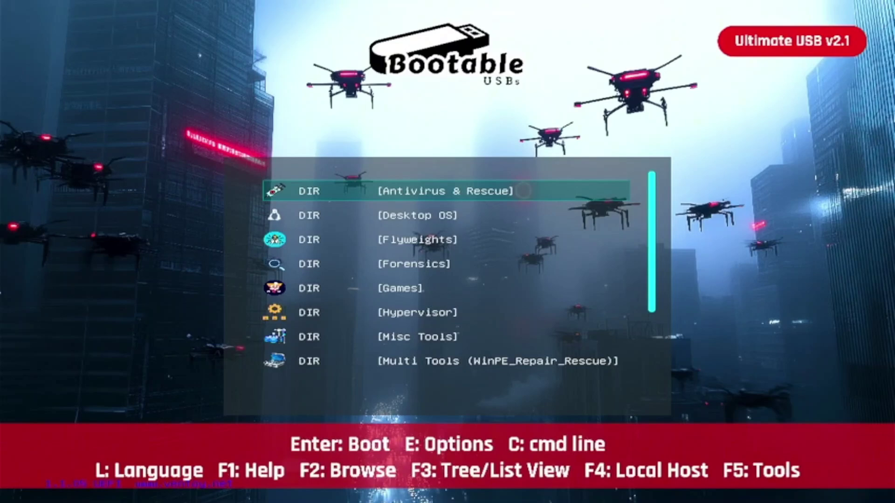
key(Down)
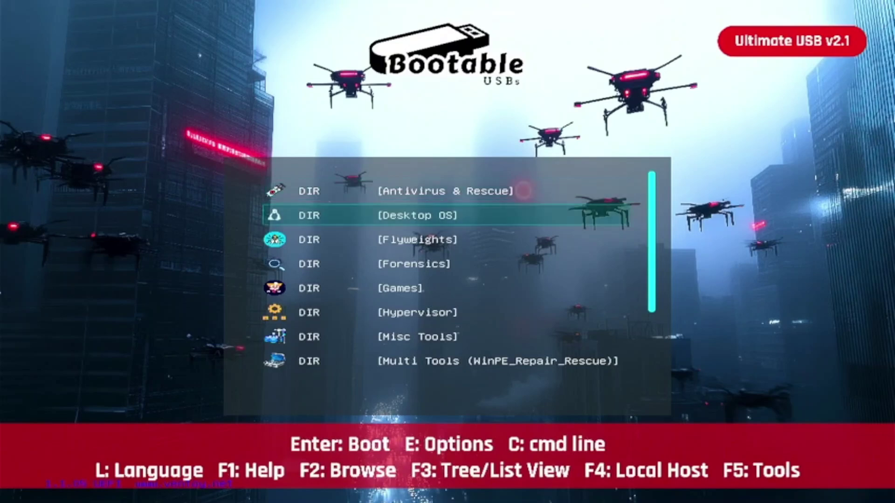
key(Down)
key(Down)
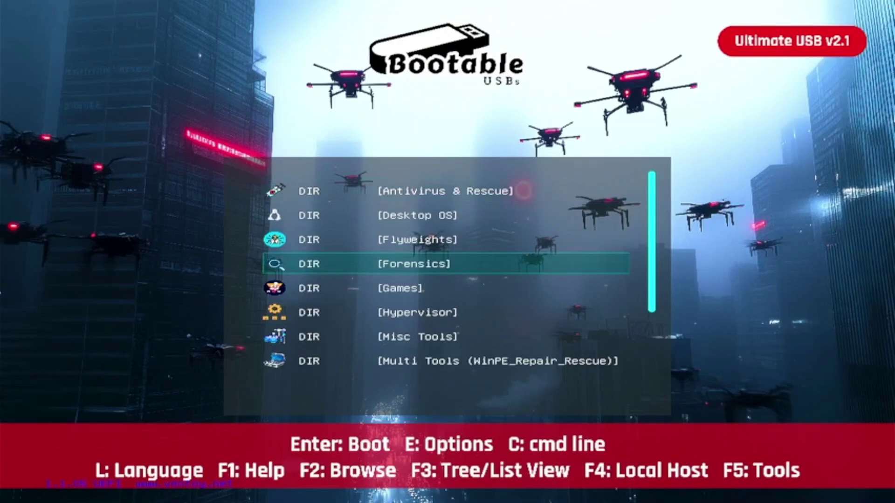
key(Down)
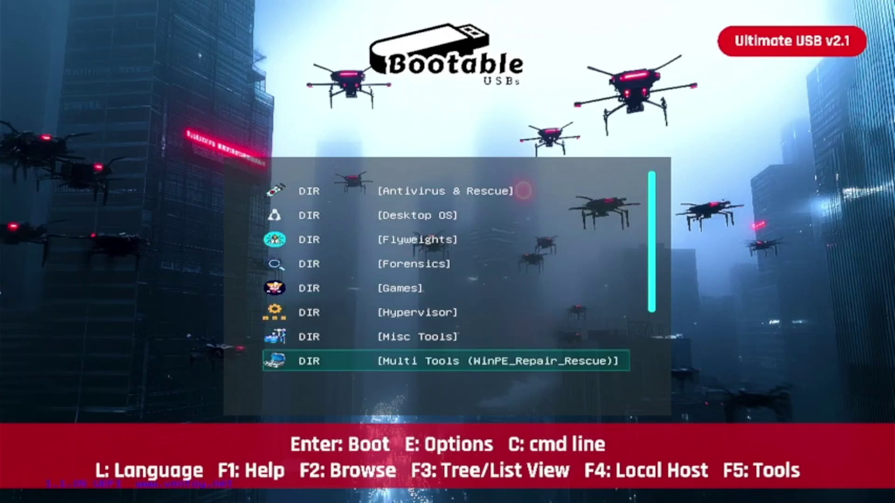
key(Down)
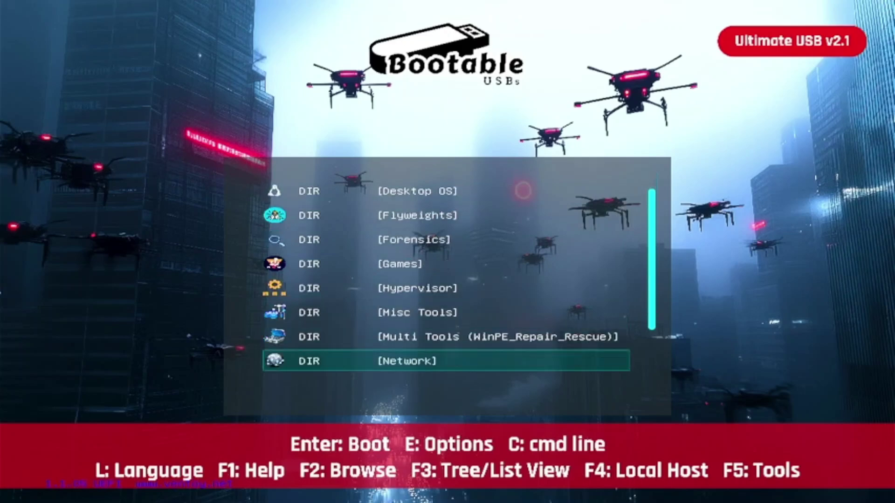
key(Down)
key(Down)
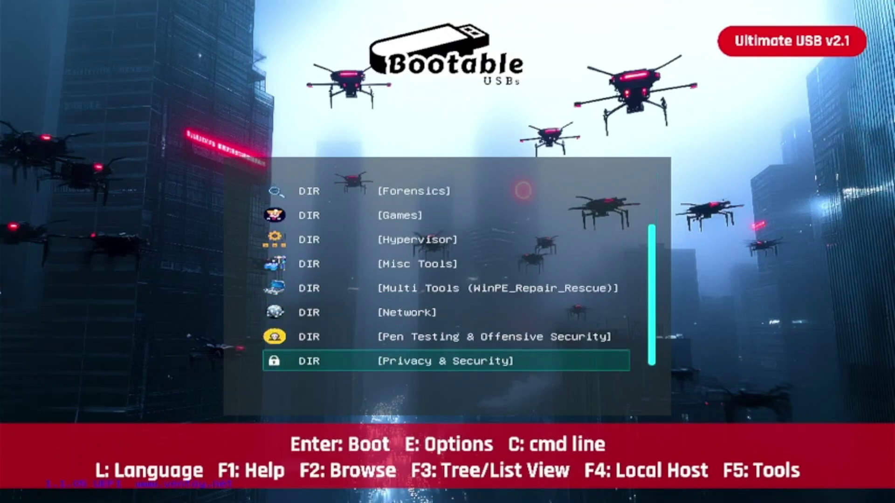
key(Up)
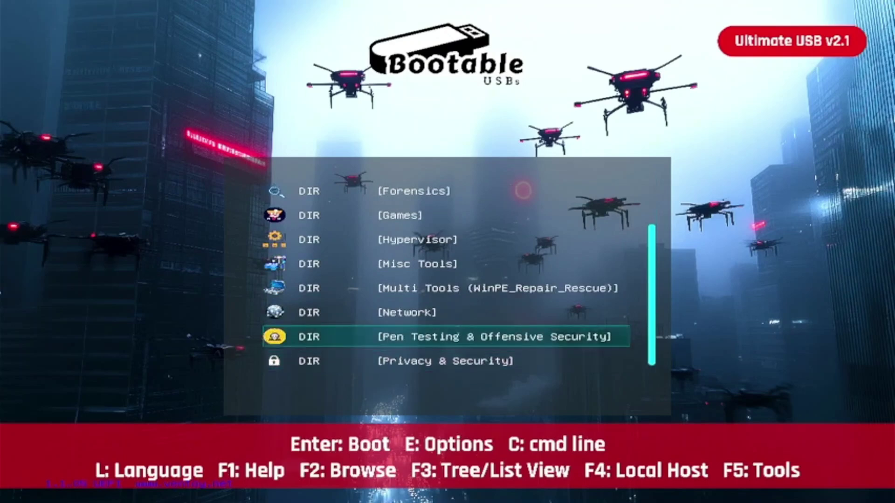
key(Down)
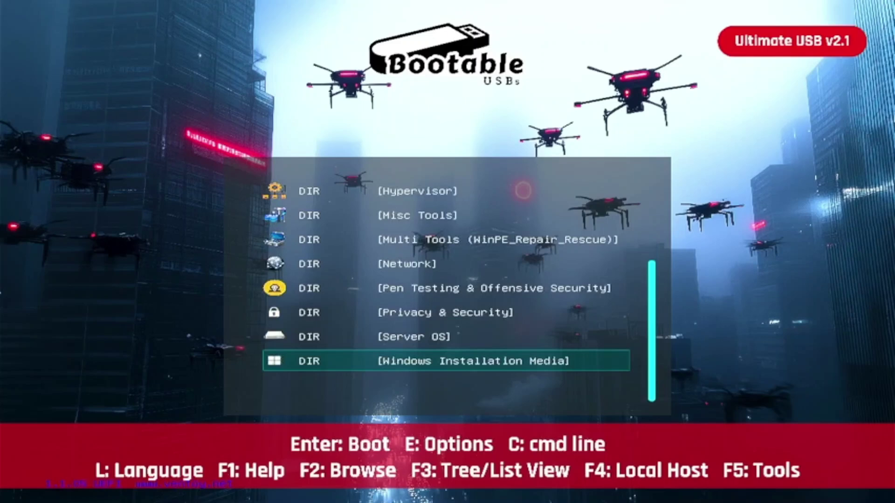
key(Up)
key(Up)
key(Up)
key(Up)
key(Up)
key(Up)
key(Up)
key(Up)
key(Up)
key(Up)
key(Up)
key(Up)
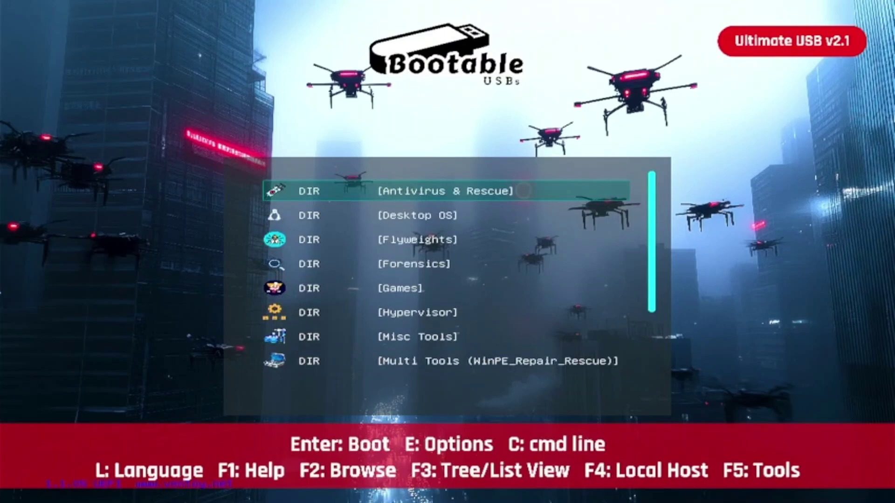
- Move the Ventoy selection down four entries to Multi Tools (WinPE_Repair_Rescue)
key(Down)
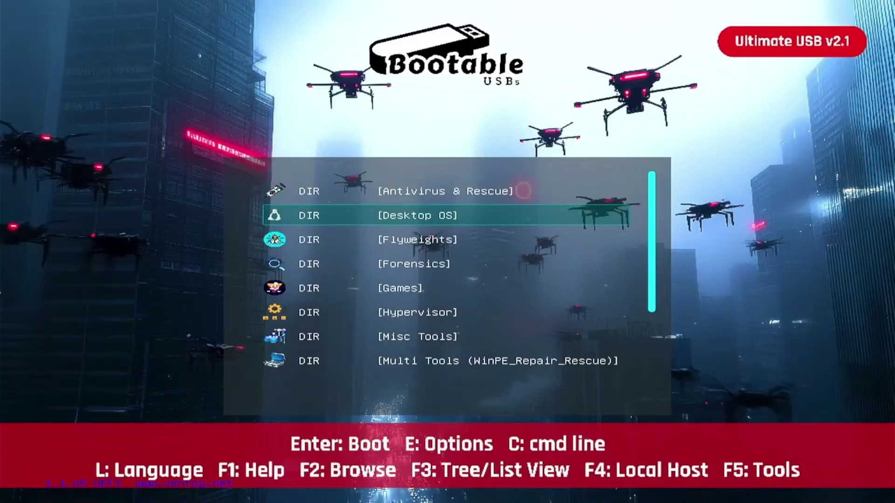
key(Down)
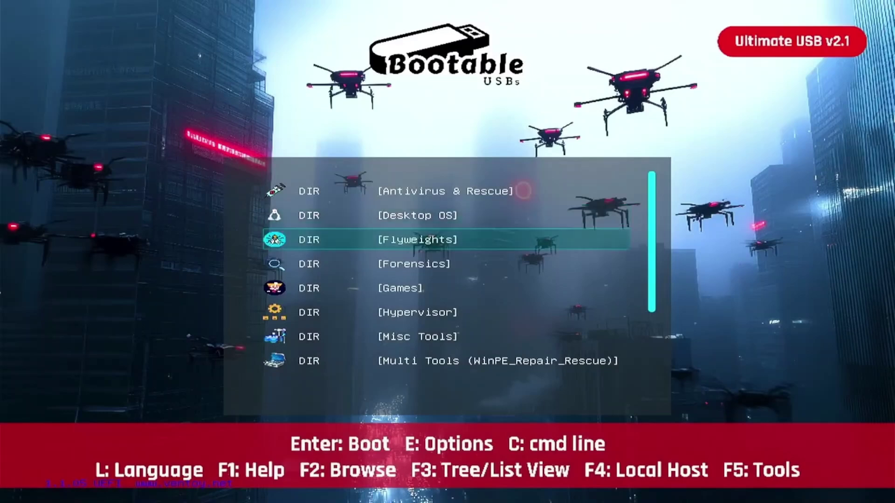
key(Down)
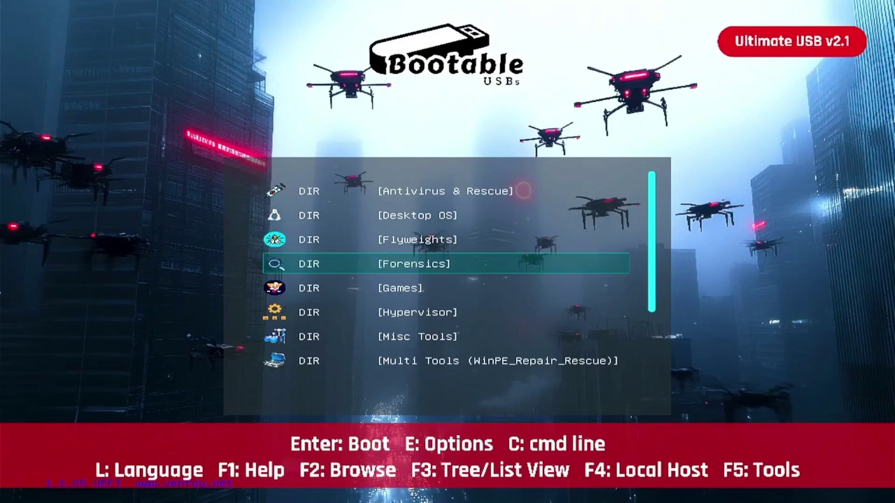
key(Down)
key(Down)
key(Down)
key(Down)
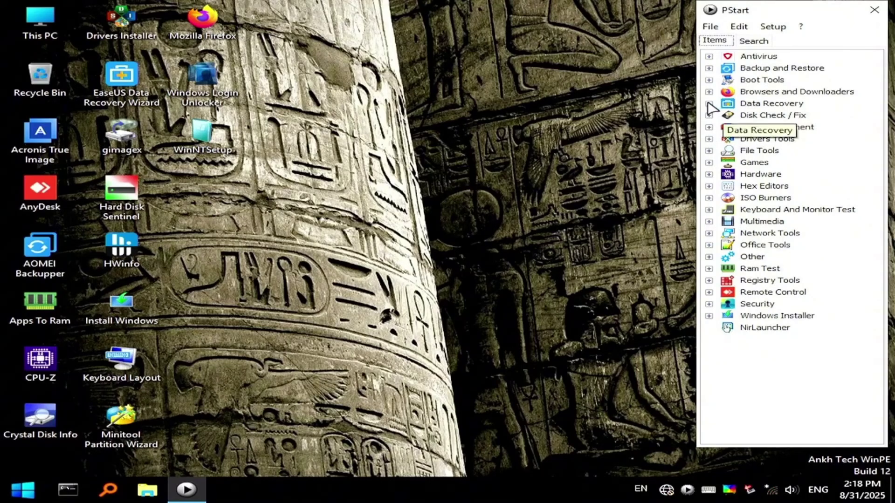
- Expand the Data Recovery category in PStart and select Recuva
click(709, 104)
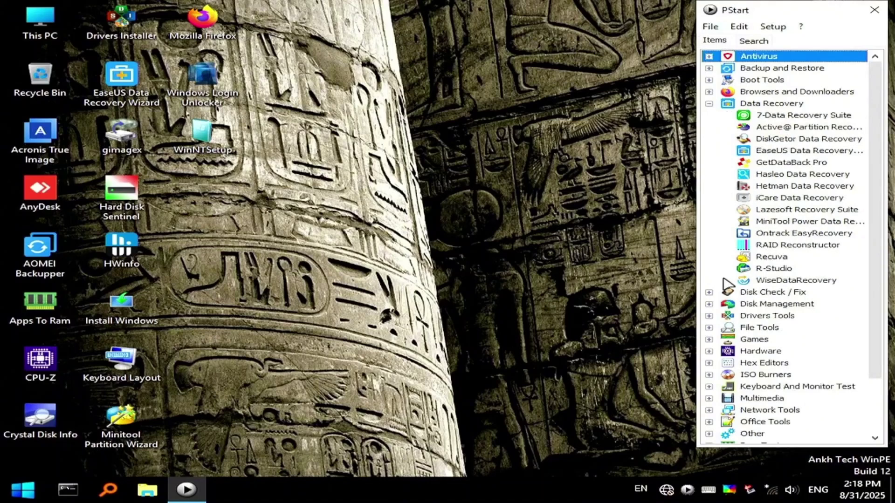
click(772, 260)
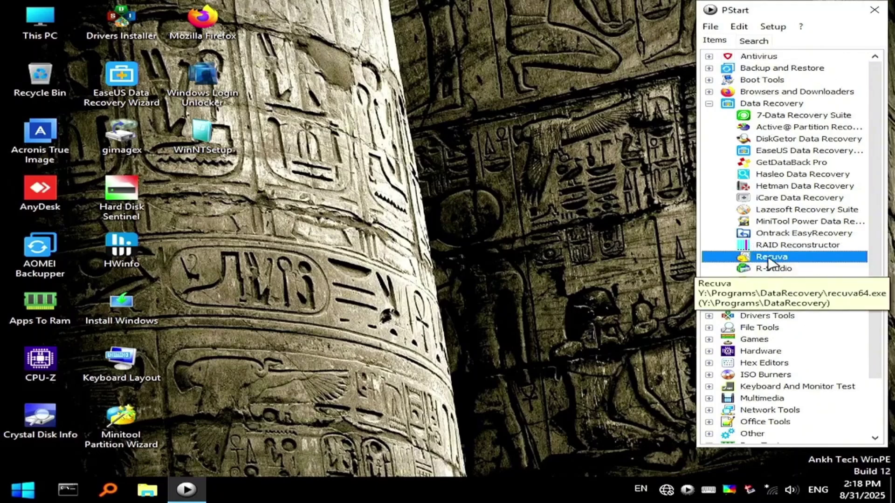
- Launch Recuva's wizard, search for All Files, and recover directly without imaging
double_click(770, 260)
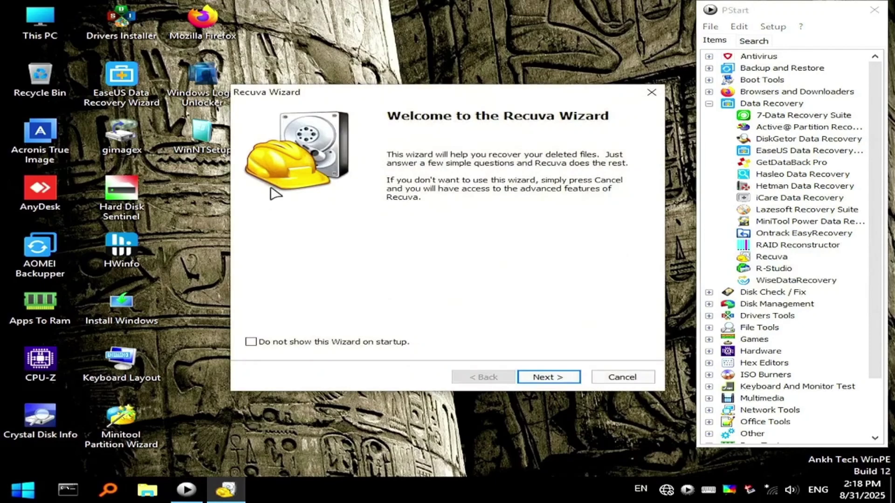
click(565, 377)
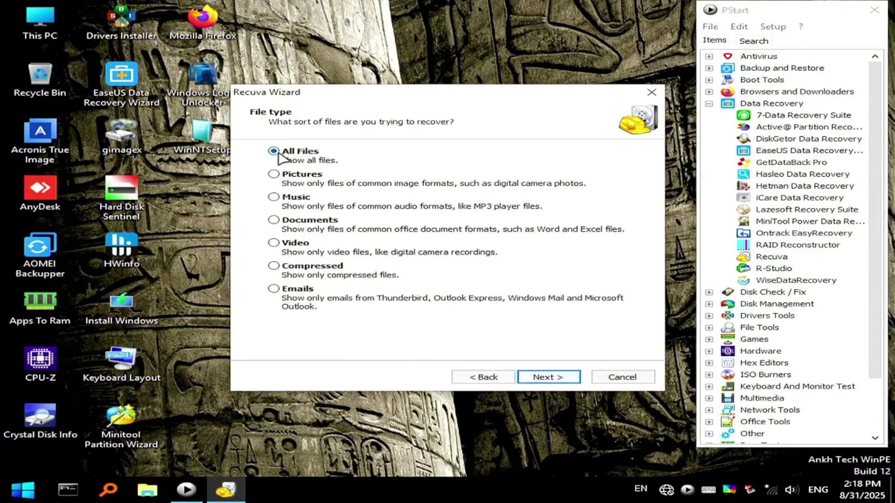
click(569, 383)
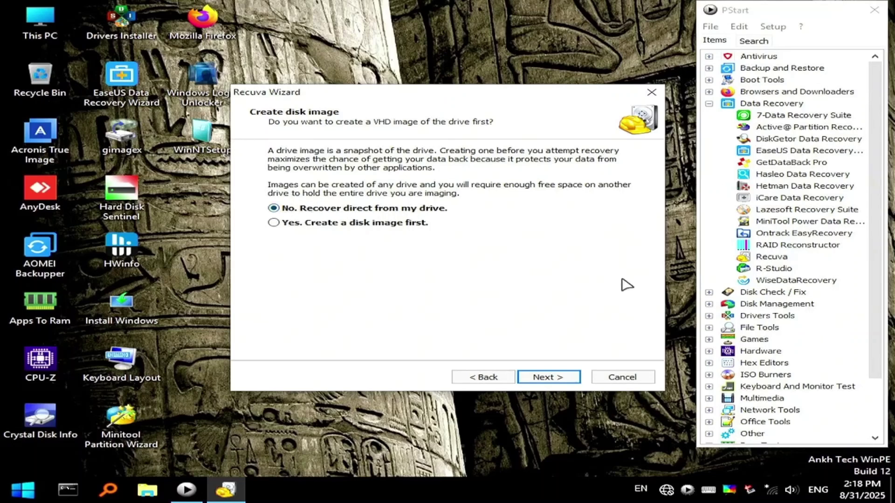
click(545, 378)
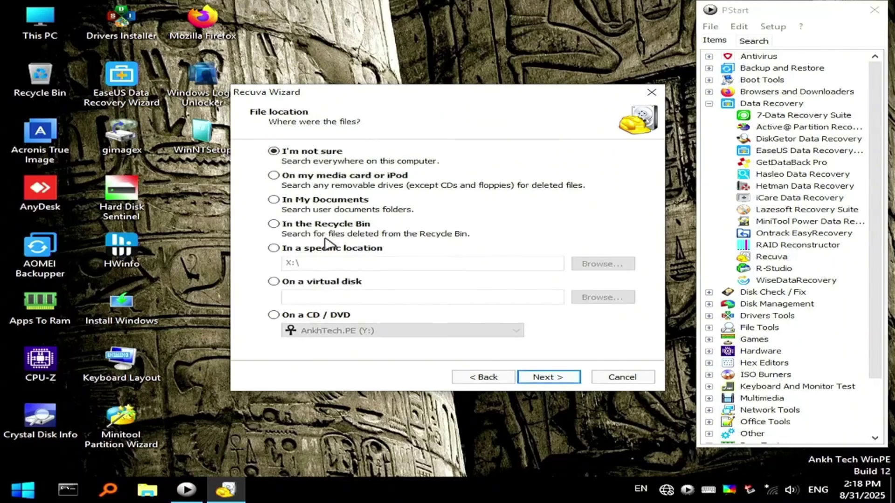
- Set the search location to USB Drive (F:) and continue to the search page
click(311, 251)
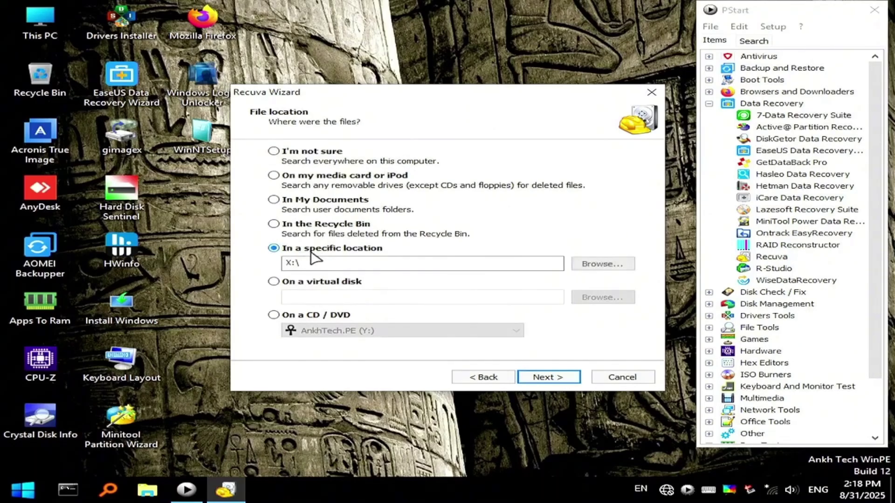
click(606, 265)
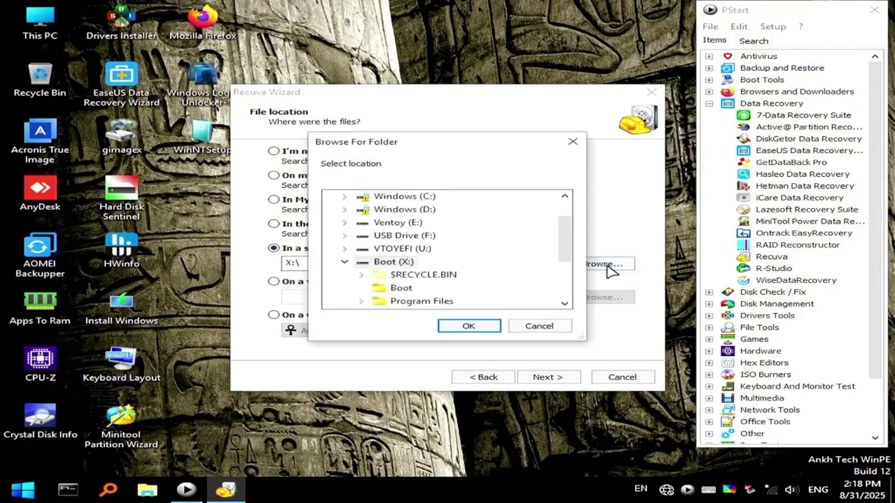
click(417, 238)
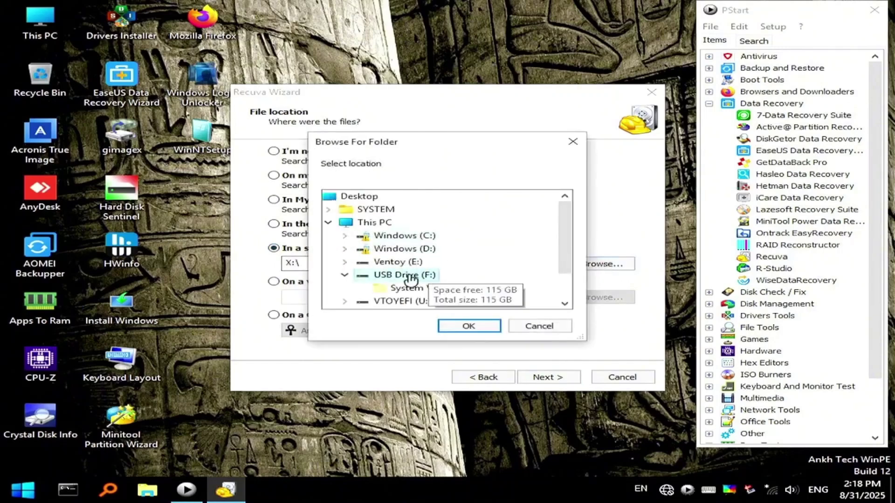
click(466, 327)
click(543, 378)
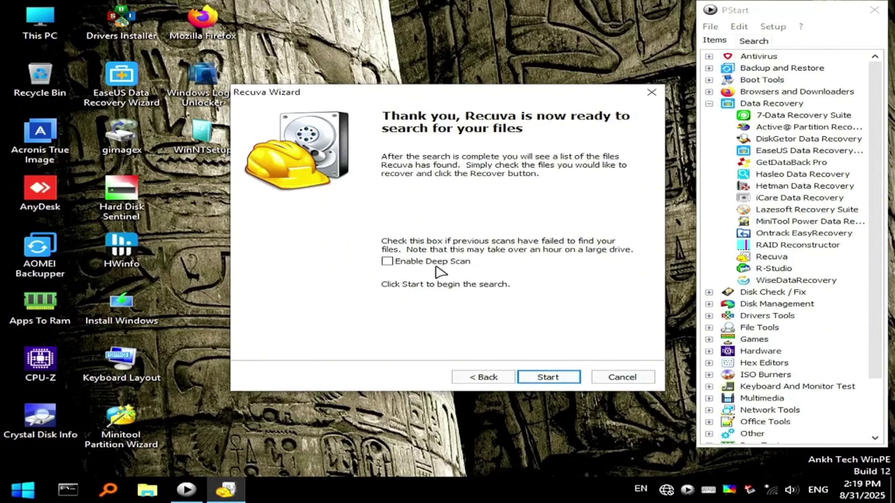
- Scan USB Drive (F:) and tick the deleted secret.txt for recovery
click(569, 377)
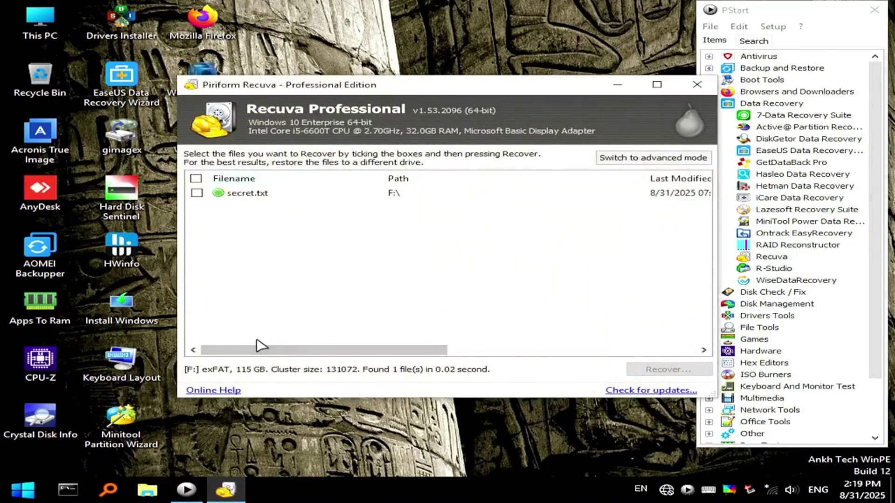
drag(268, 350, 120, 254)
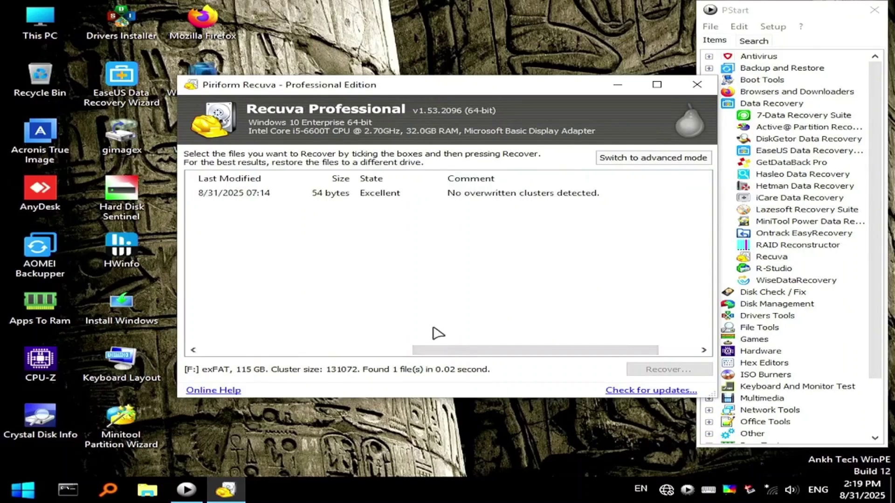
drag(437, 350, 193, 202)
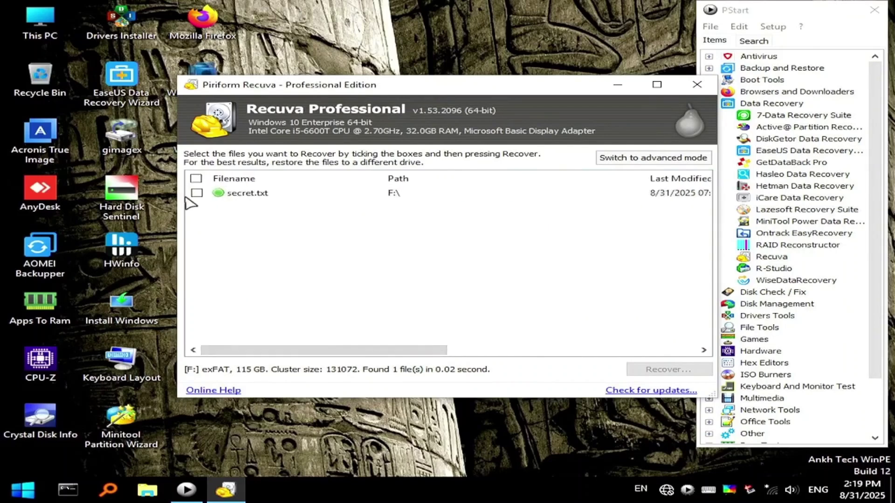
click(197, 194)
- Recover secret.txt onto USB Drive (F:), accepting the same-drive warning
click(659, 370)
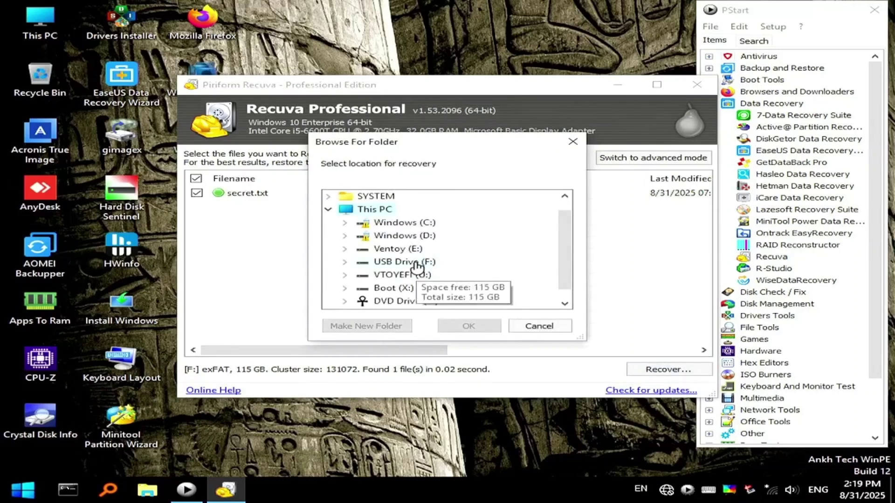
double_click(416, 267)
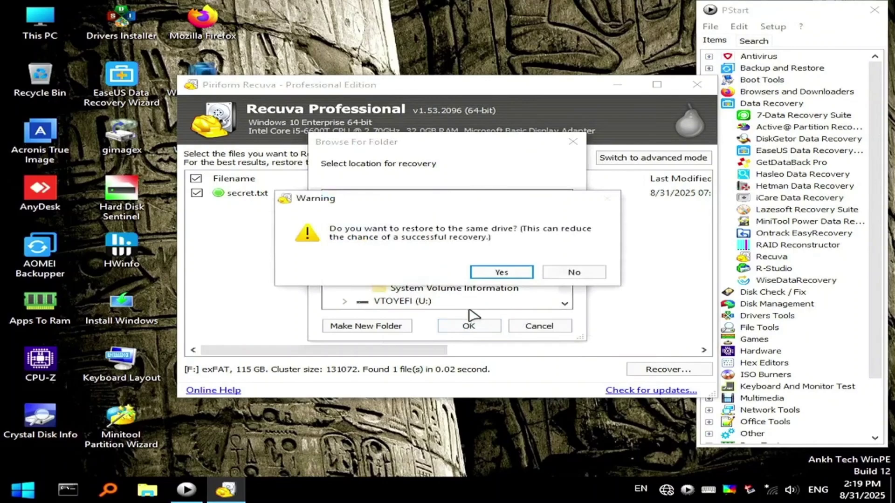
click(508, 274)
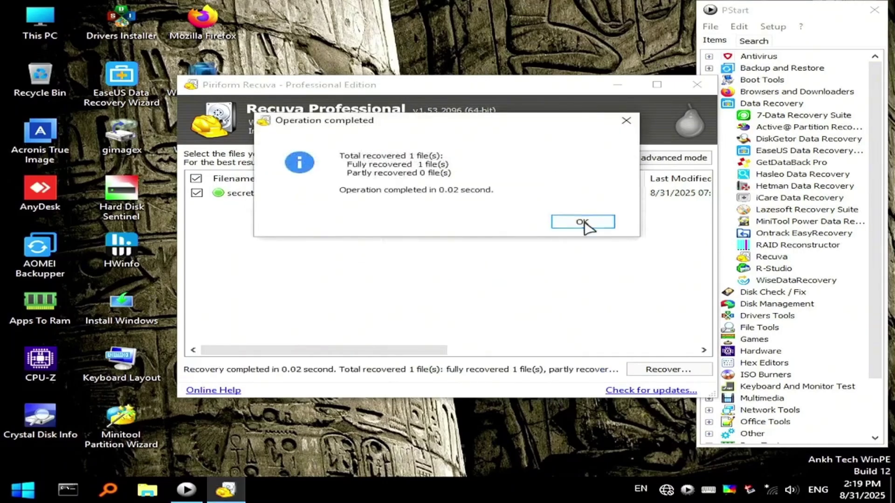
click(582, 222)
click(697, 84)
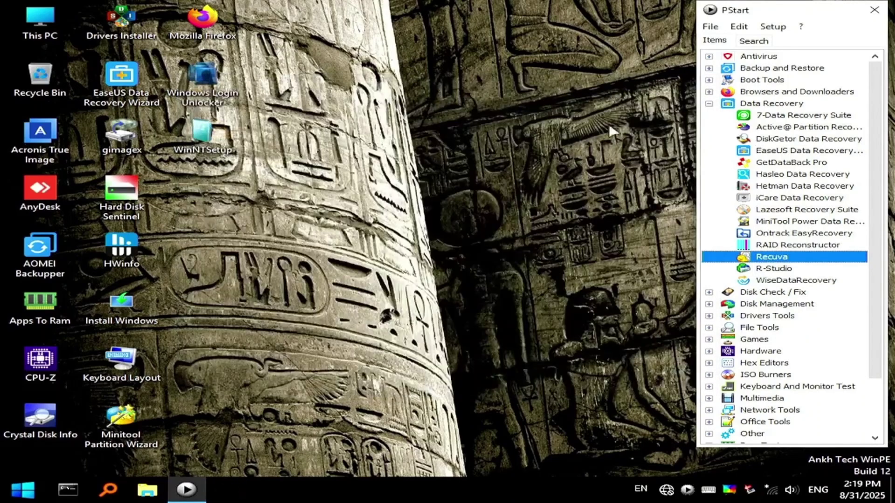
click(383, 314)
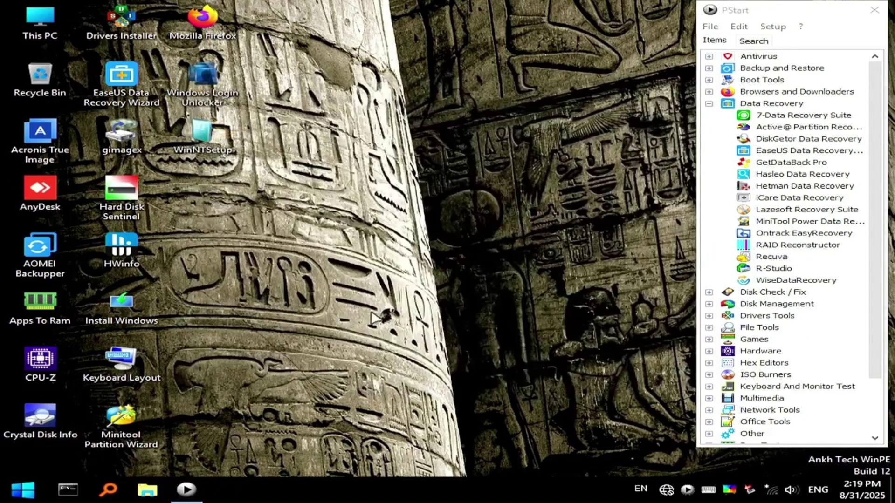
click(148, 490)
double_click(616, 190)
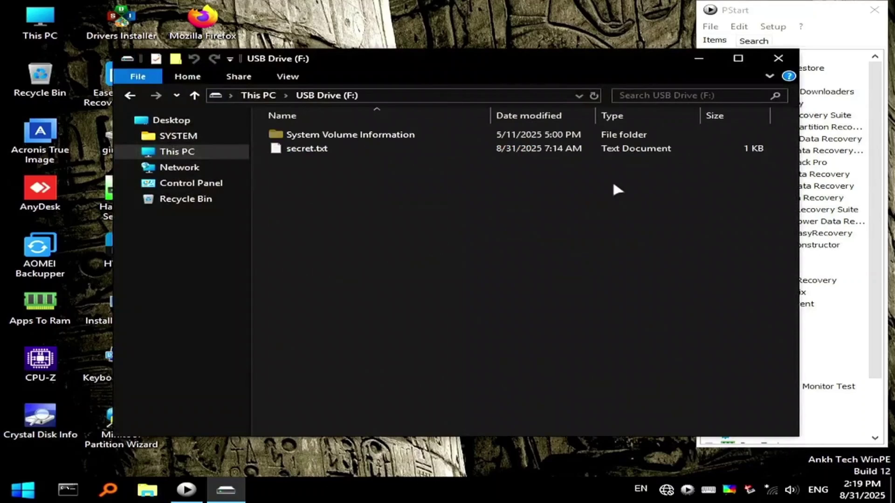
double_click(313, 149)
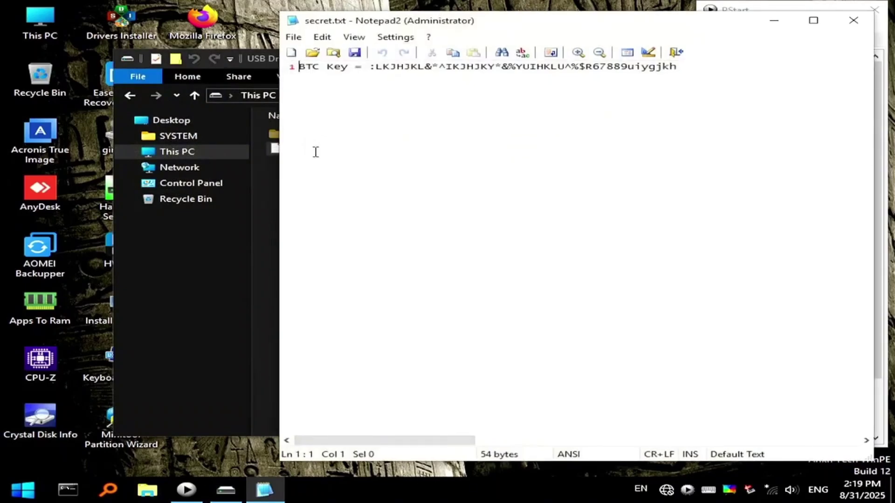
click(686, 67)
click(857, 26)
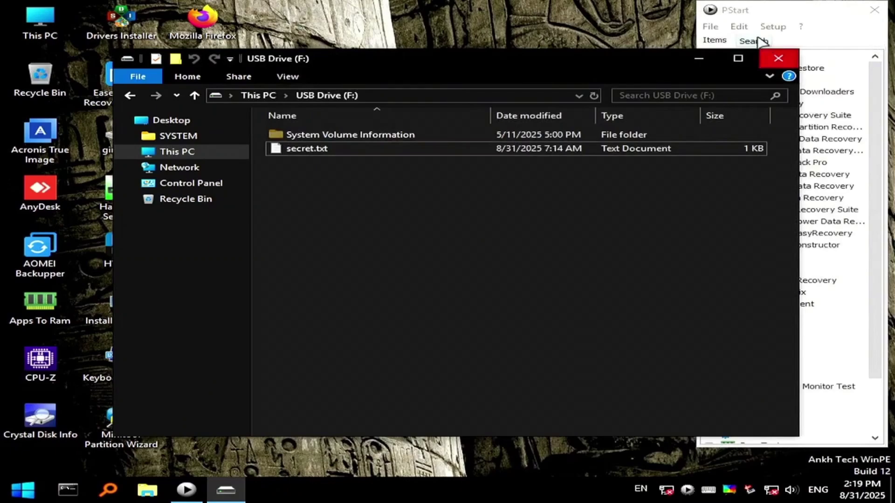
click(780, 59)
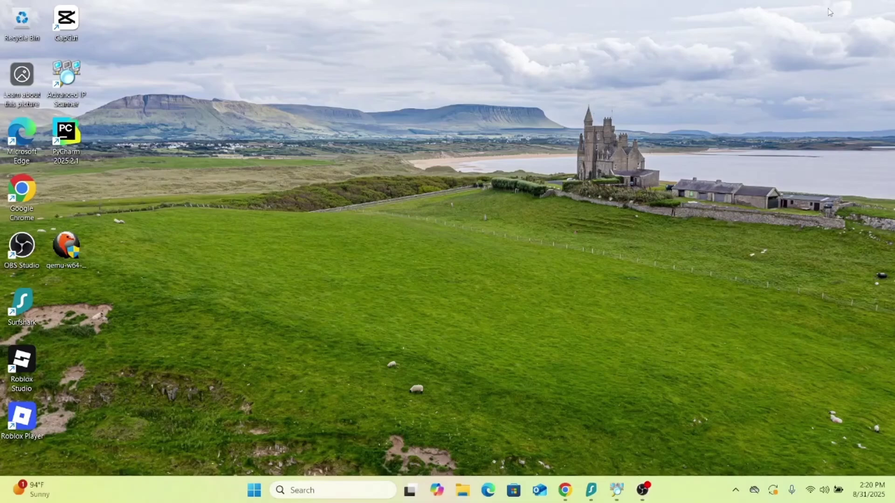
- Open secret from USB Drive (D:) in Notepad and check its BTC key line
key(super+e)
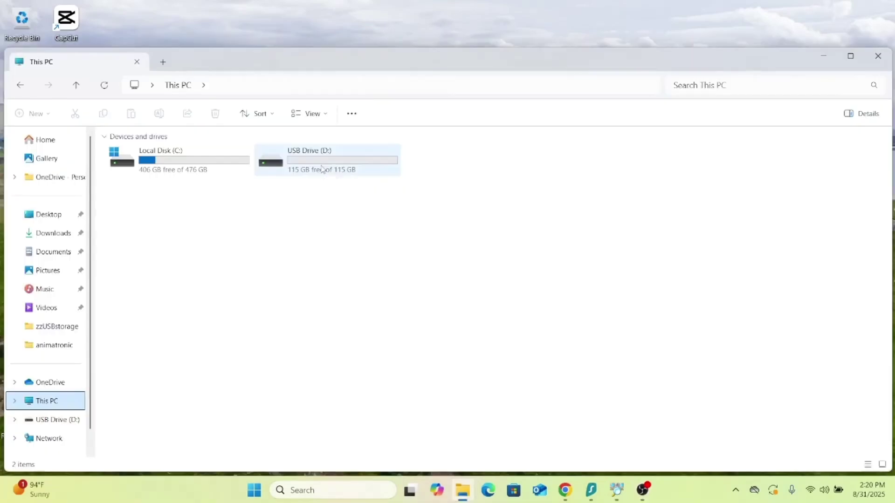
double_click(323, 169)
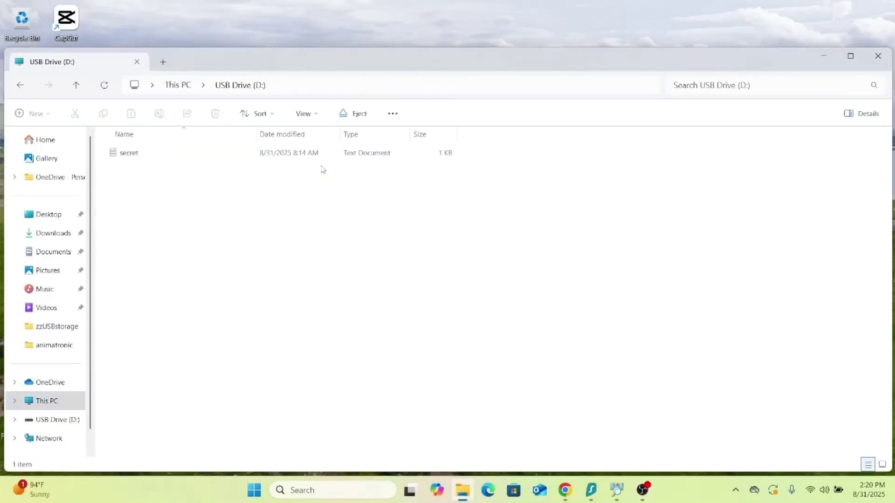
double_click(142, 155)
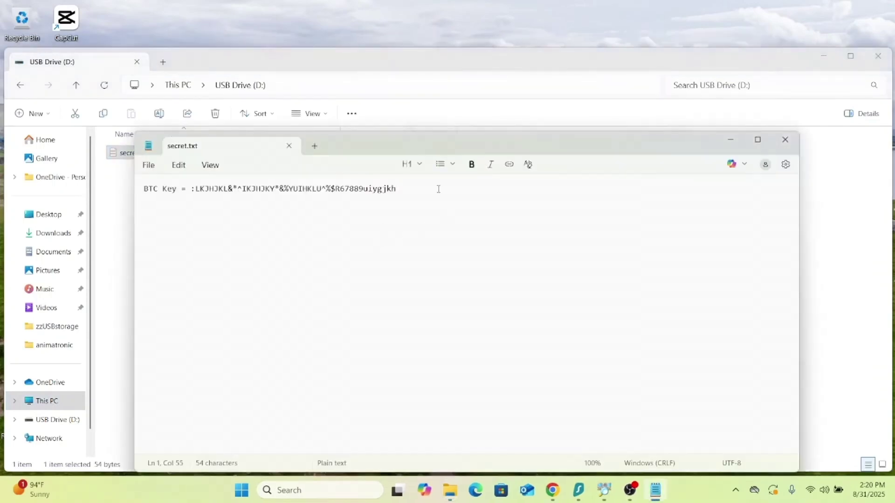
key(ctrl+a)
key(Right)
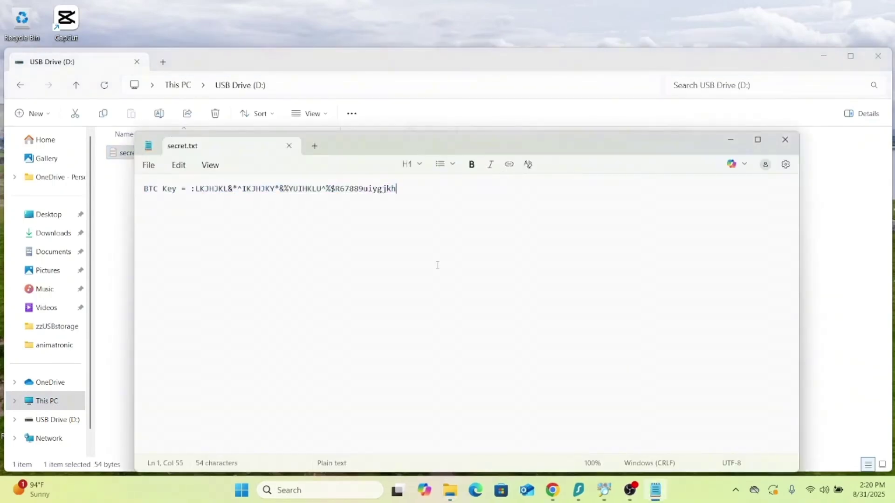